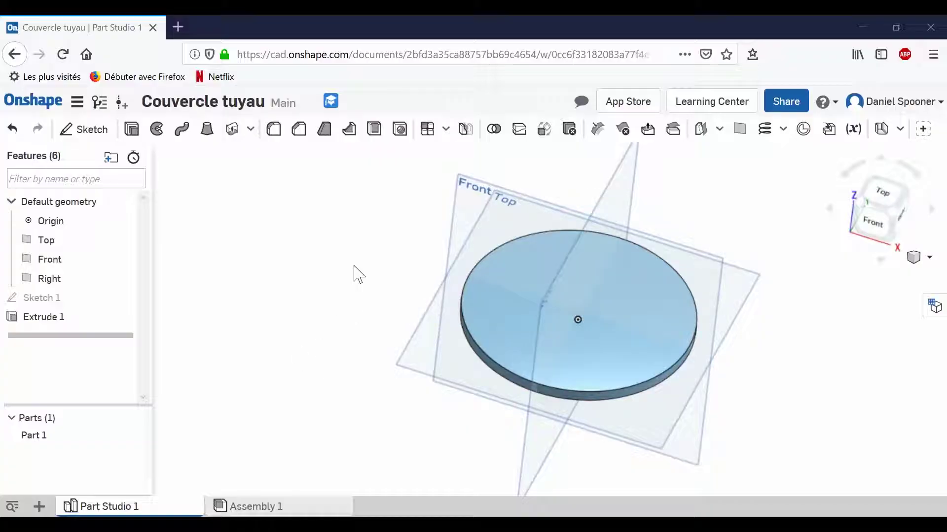
Step: Start a sketch on the Top plane and draw a circle about 25 mm in diameter in the disc's upper-left quadrant
right_click_drag(363, 269, 485, 250)
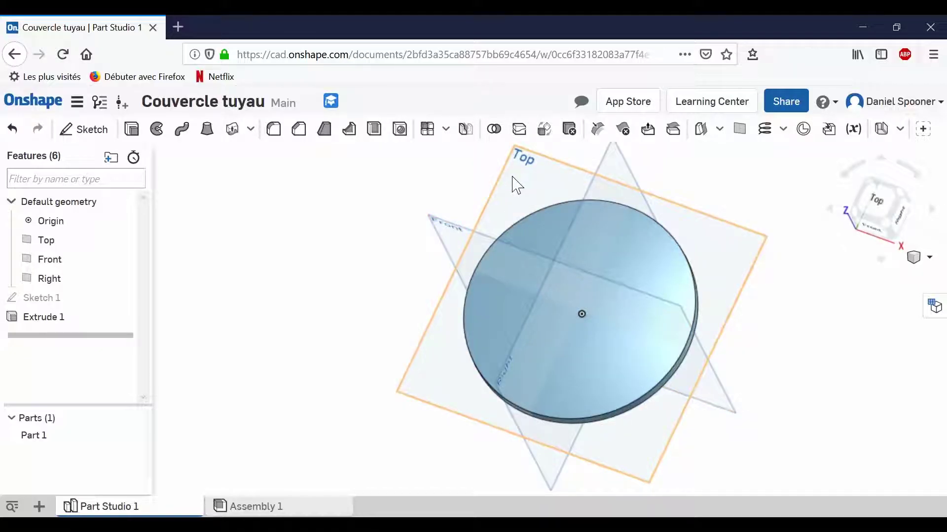
left_click(524, 163)
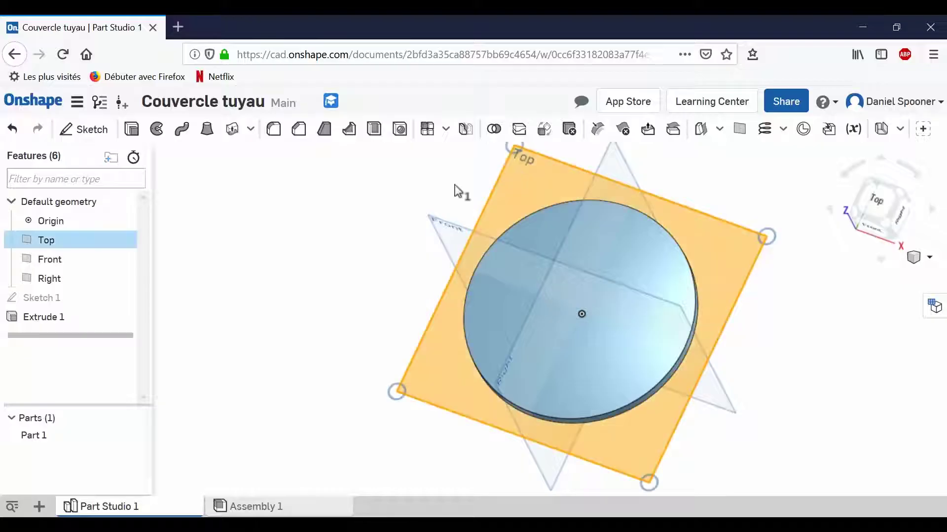
left_click(93, 133)
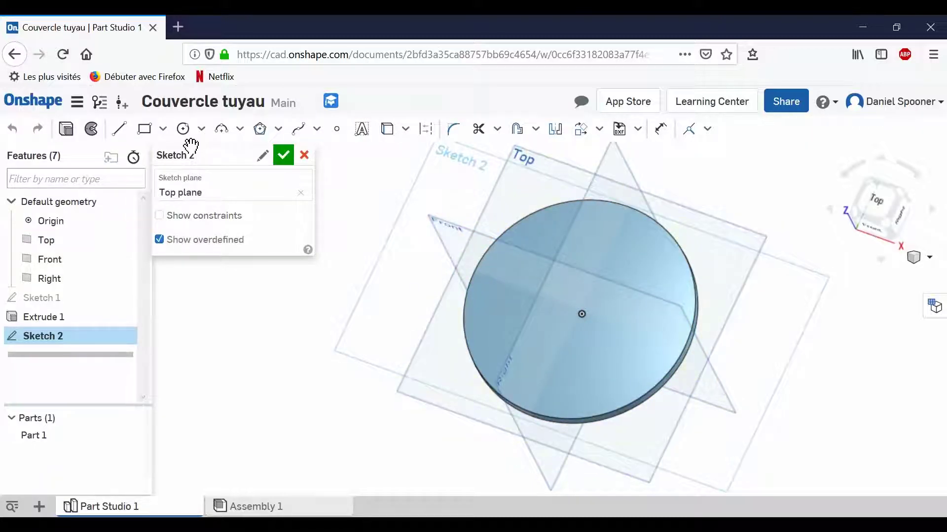
left_click(881, 207)
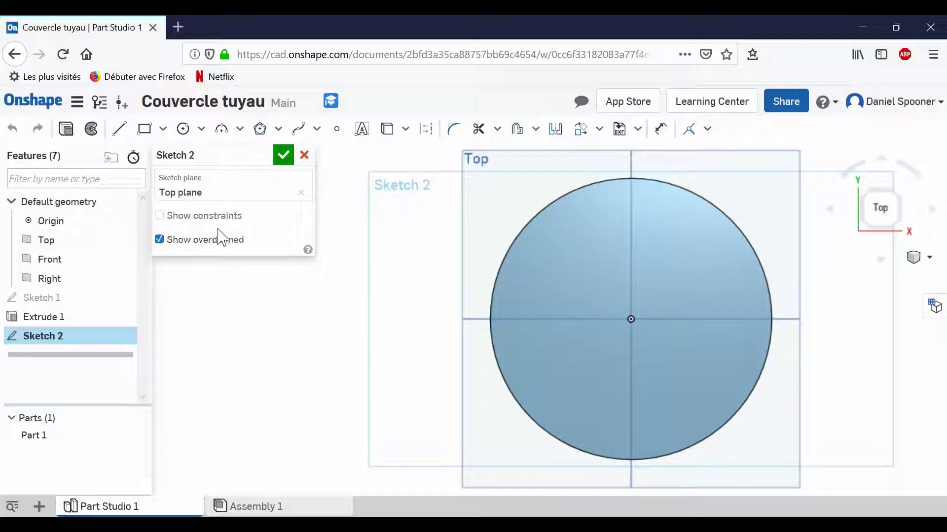
left_click(183, 131)
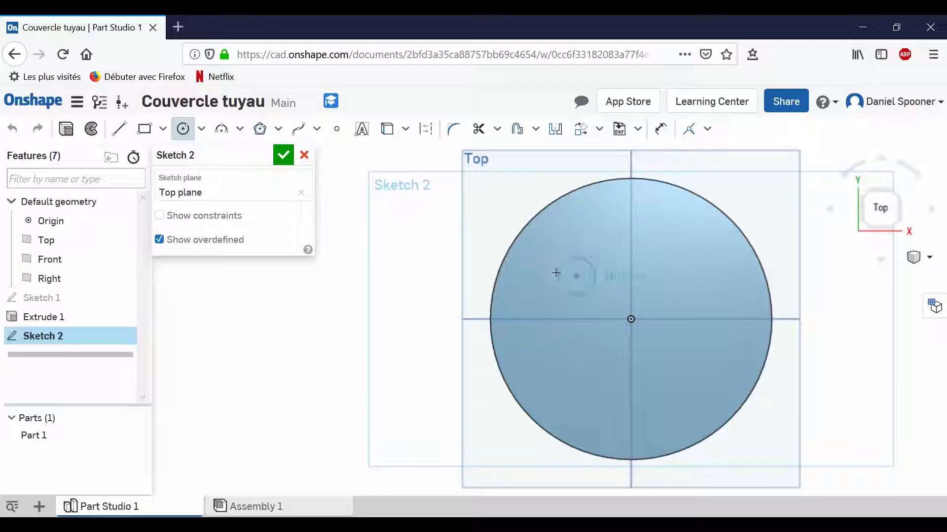
left_click(552, 268)
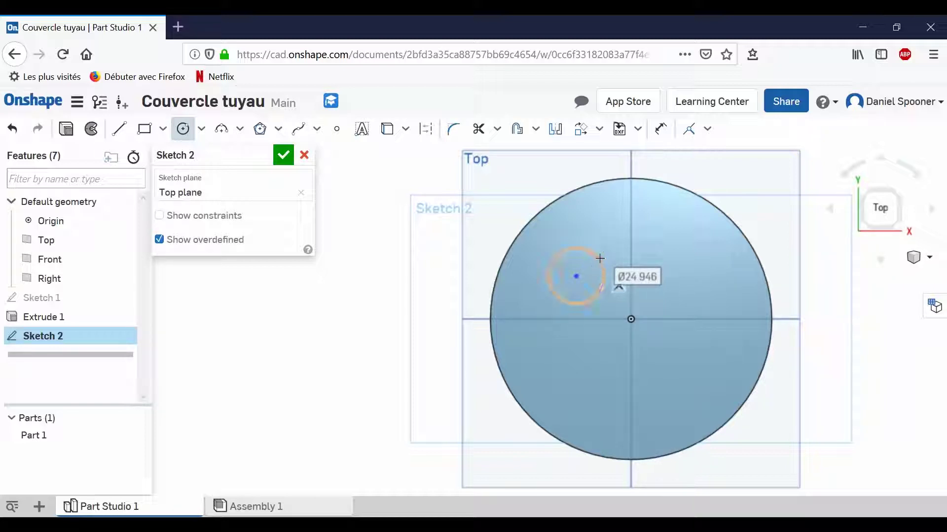
Step: Dimension the small sketched circle's diameter as 12 mm
left_click(659, 130)
left_click(594, 253)
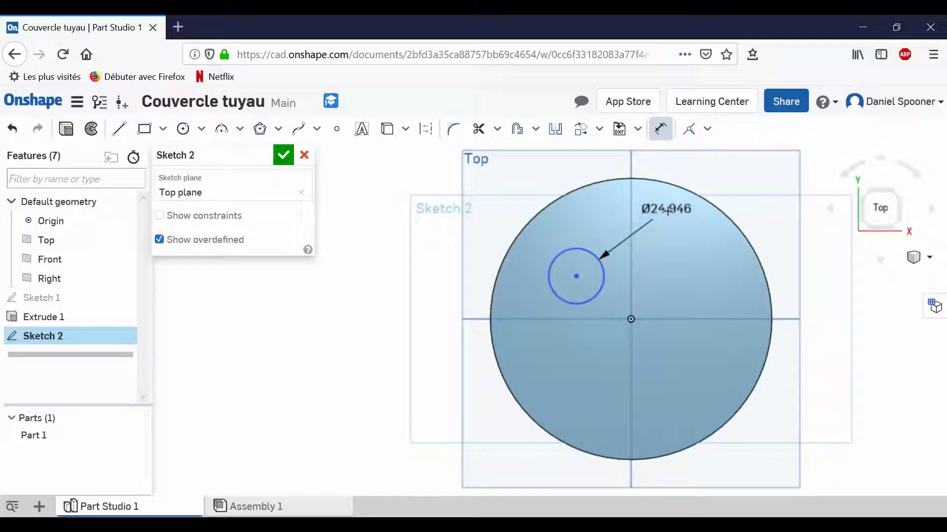
left_click(668, 211)
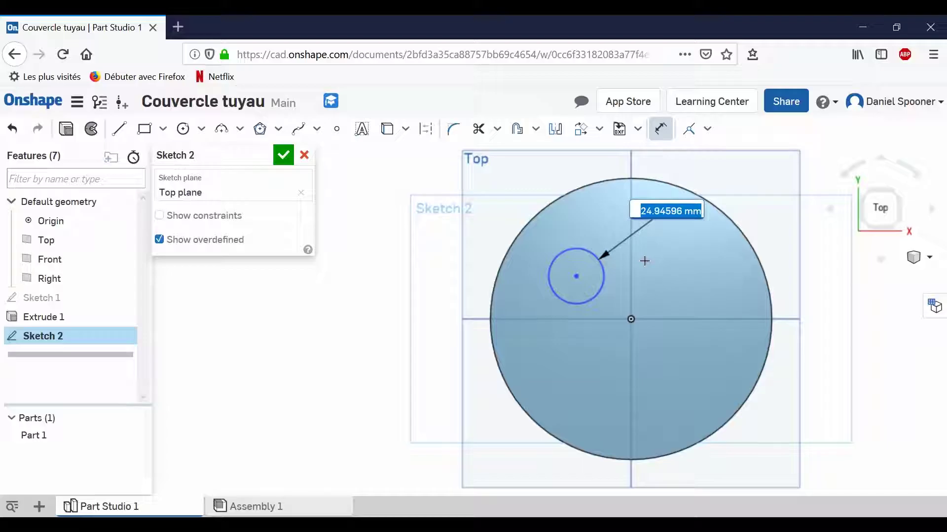
type("12")
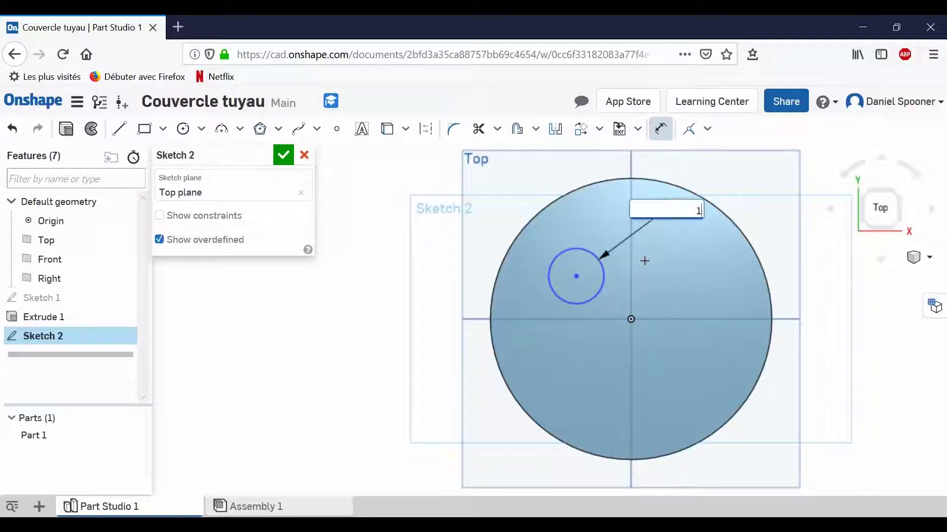
key("Return")
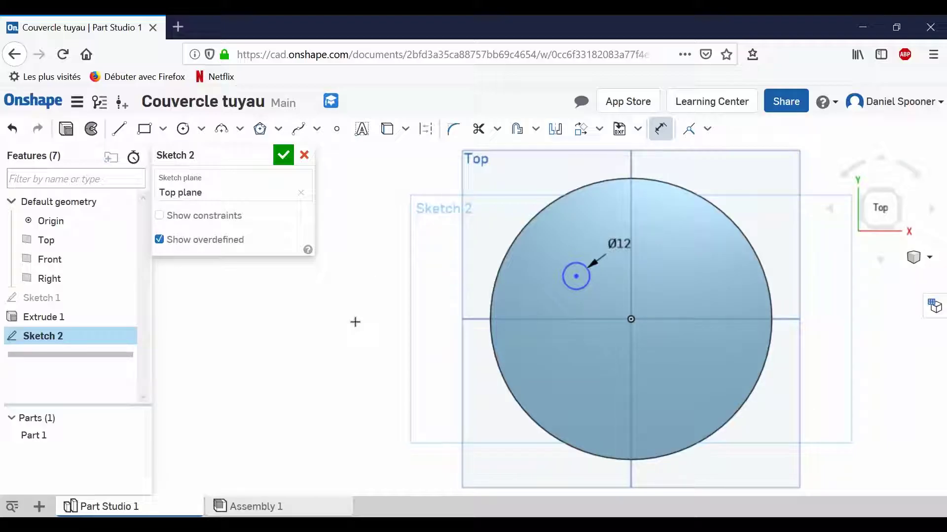
Step: Set the workspace's default length unit to Inch and reopen Sketch 2 to view the circle's dimension
left_click(78, 104)
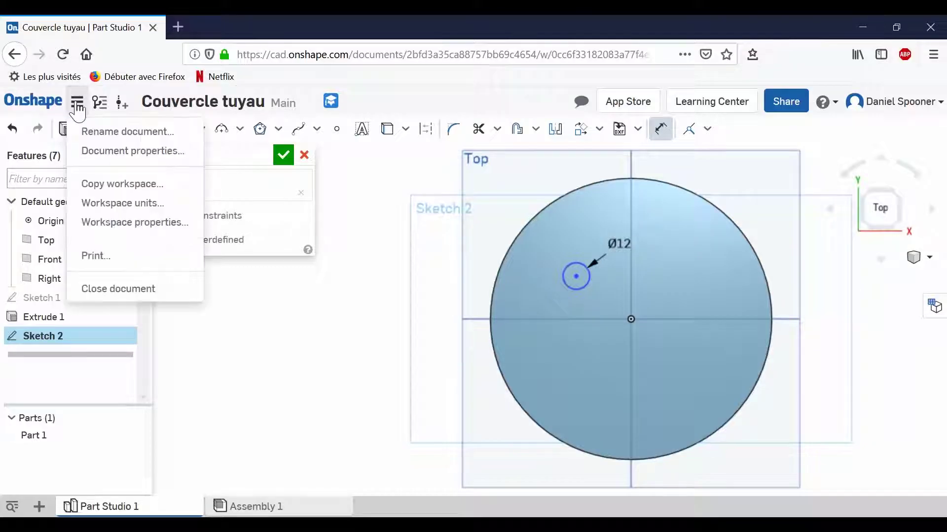
left_click(111, 204)
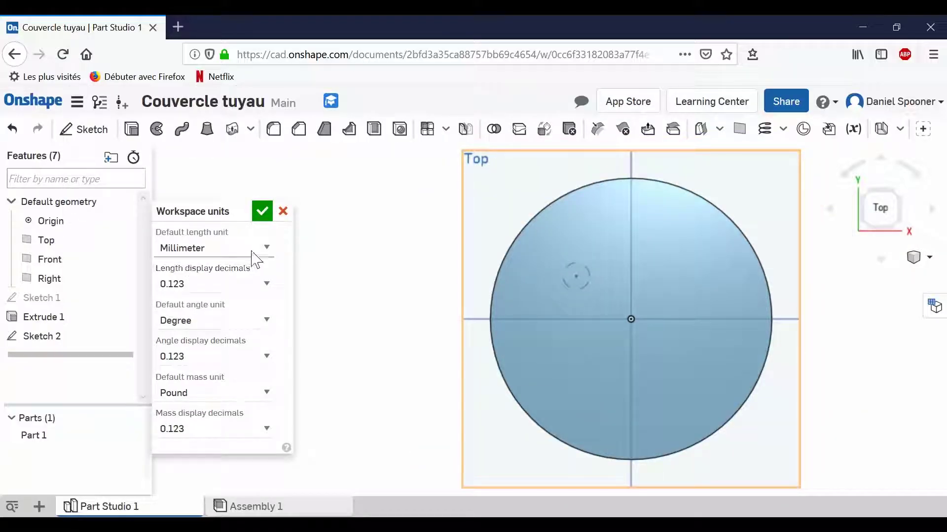
left_click(267, 249)
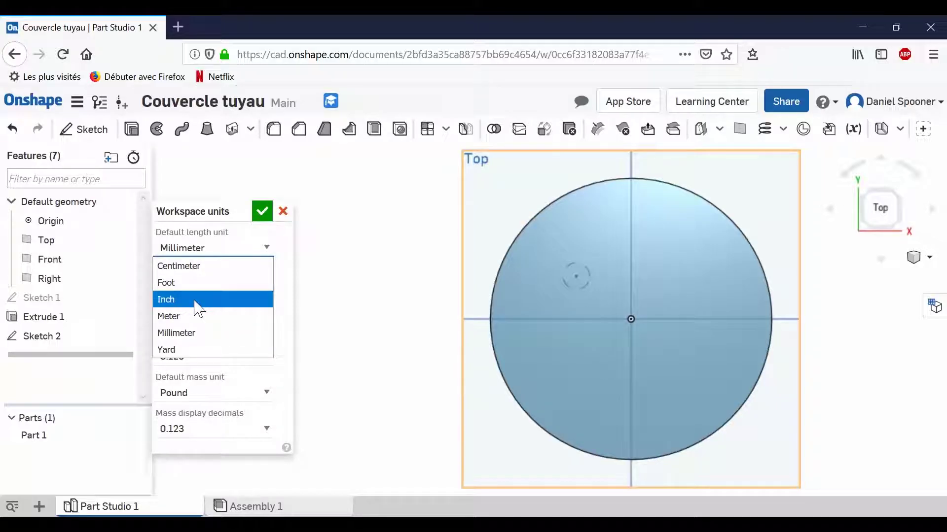
left_click(194, 301)
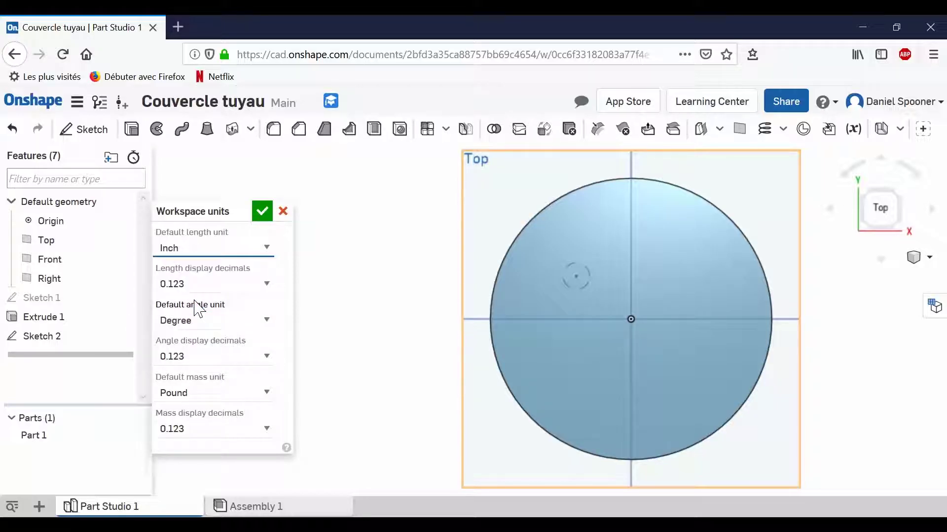
left_click(263, 213)
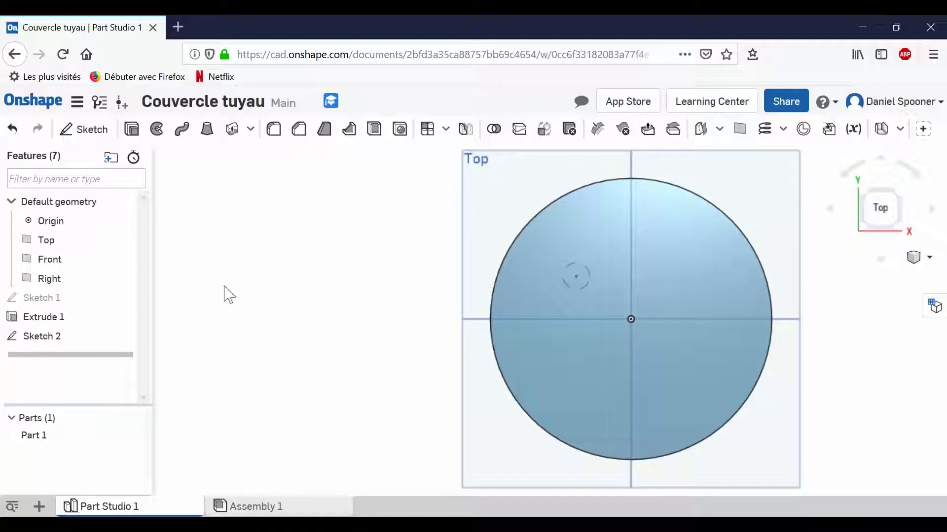
double_click(41, 337)
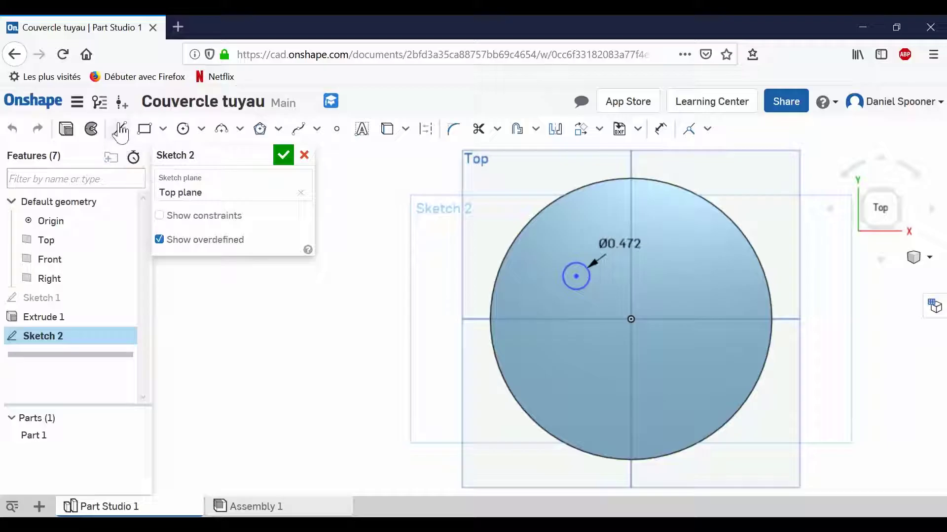
Step: Restore the workspace's default length unit to Millimeter, then reopen Sketch 2 to check the dimension and close it
left_click(78, 104)
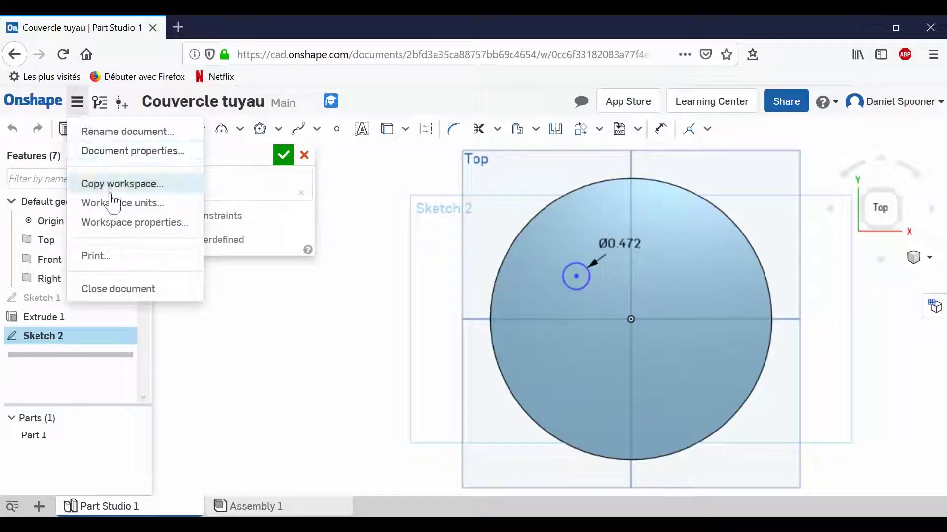
left_click(116, 203)
left_click(264, 248)
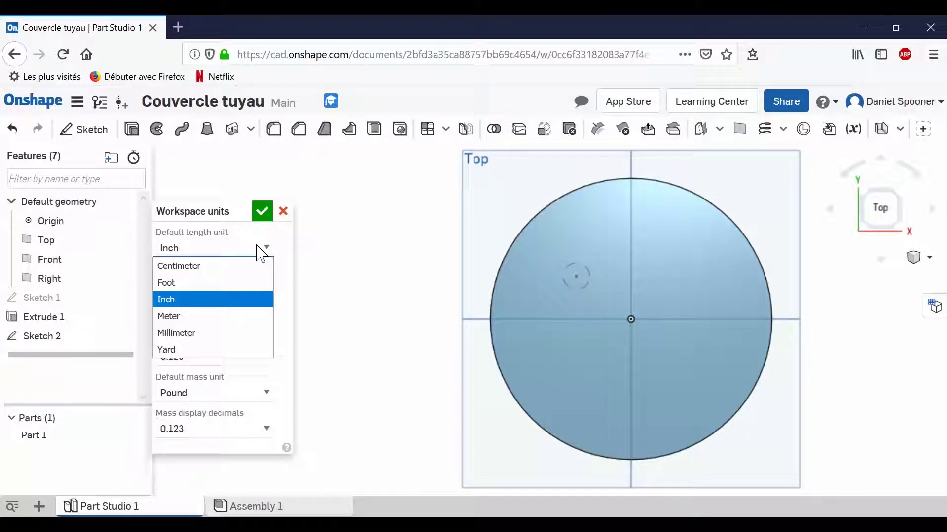
left_click(209, 332)
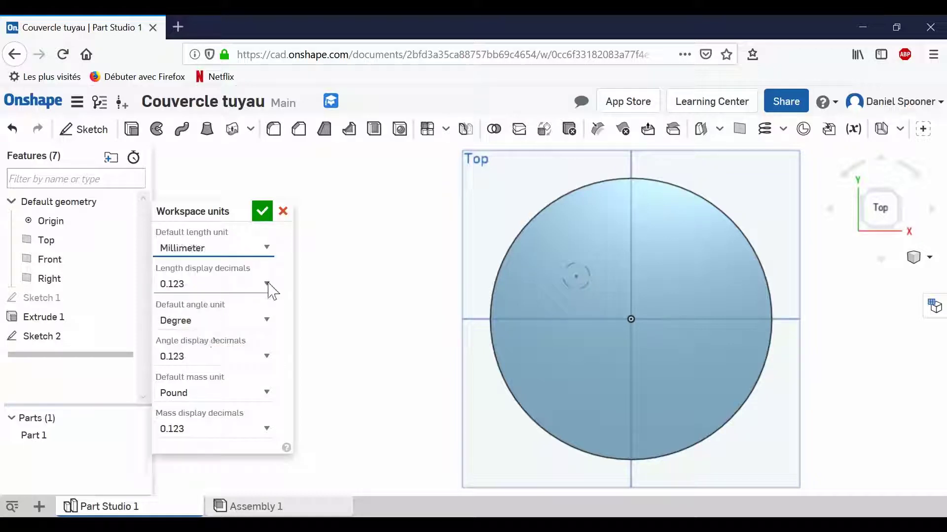
left_click(262, 213)
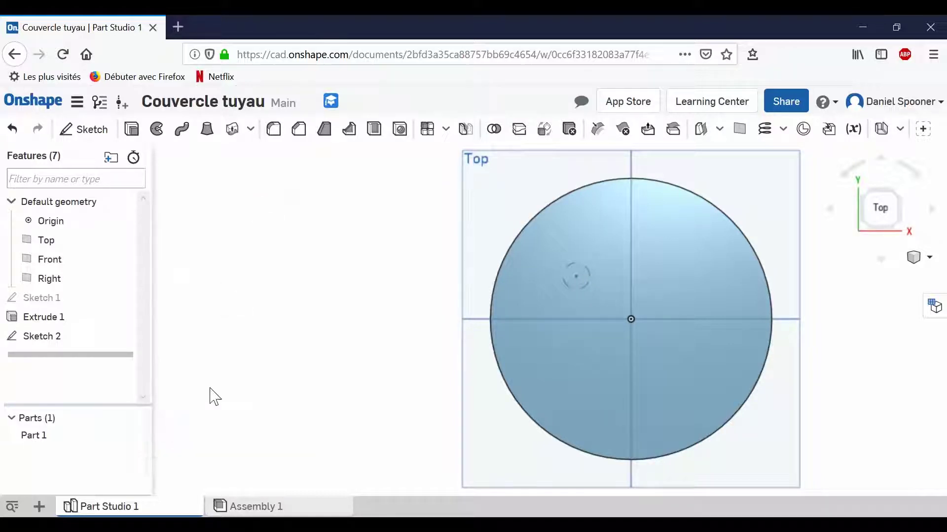
double_click(45, 339)
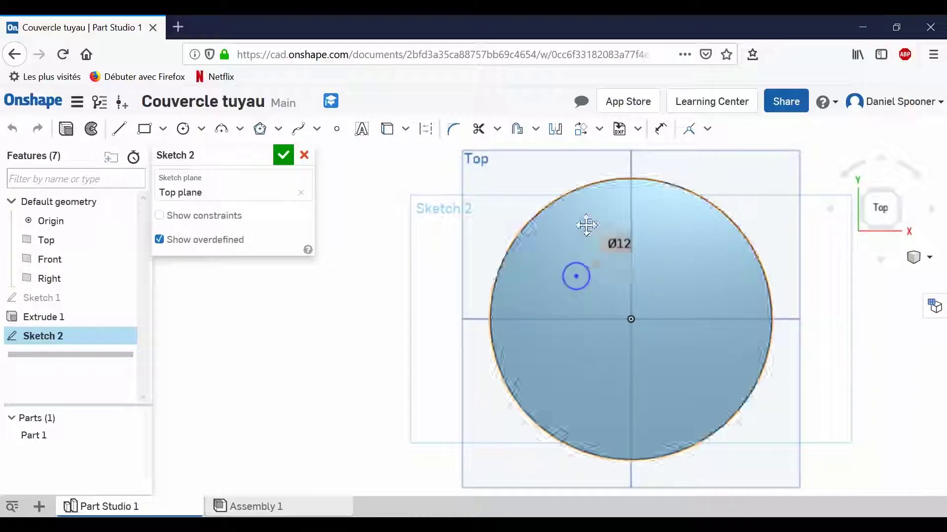
key("Return")
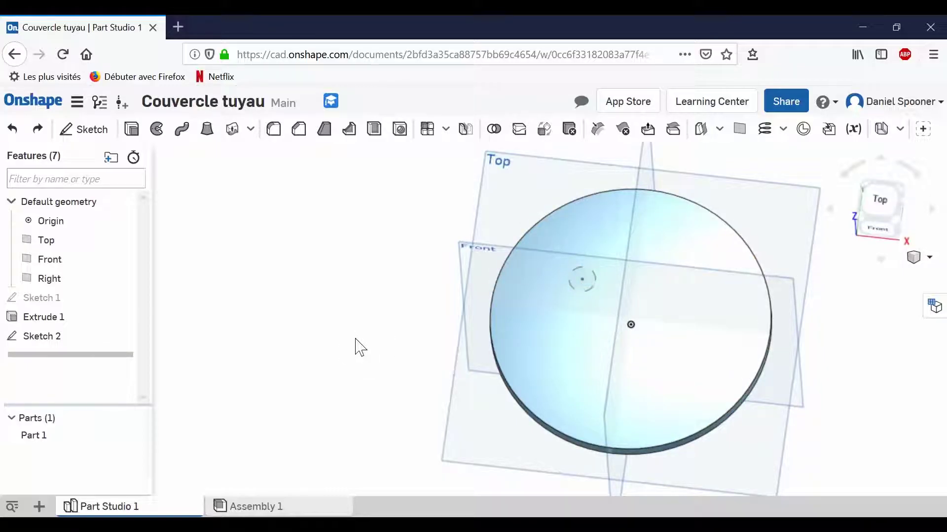
Step: Cut a hole through the disc by extruding Sketch 2 with Remove and Through all, flipping the direction into the part
mouse_move(360, 347)
right_mouse_down()
mouse_move(376, 294)
mouse_move(397, 272)
mouse_move(366, 303)
mouse_move(360, 324)
mouse_move(342, 319)
right_mouse_up()
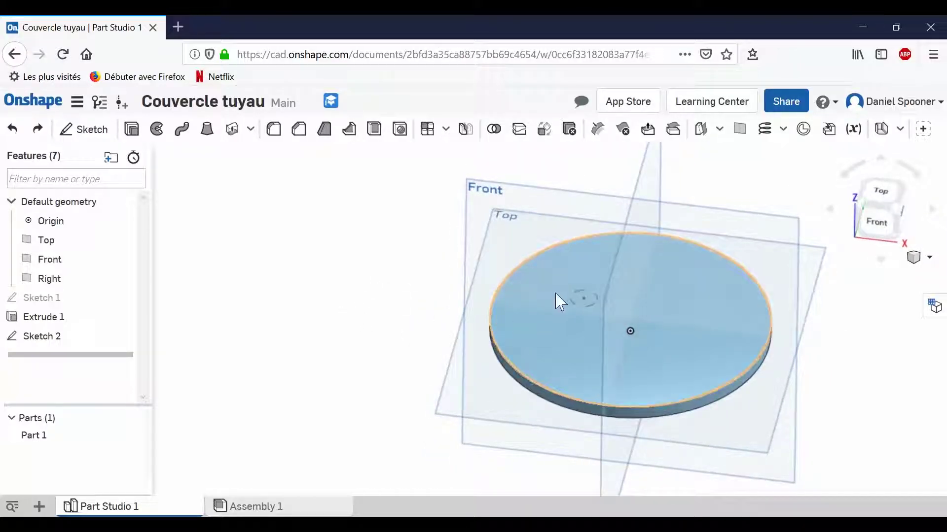
left_click(132, 131)
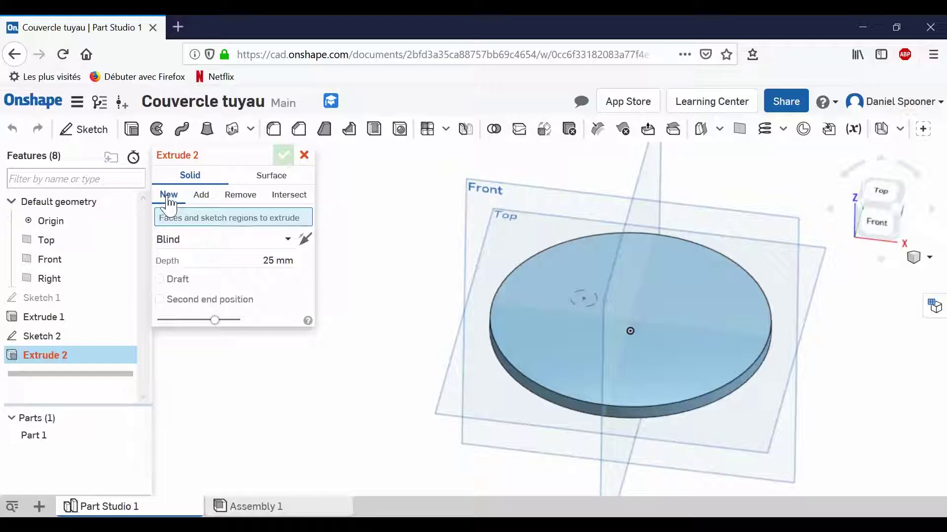
left_click(241, 195)
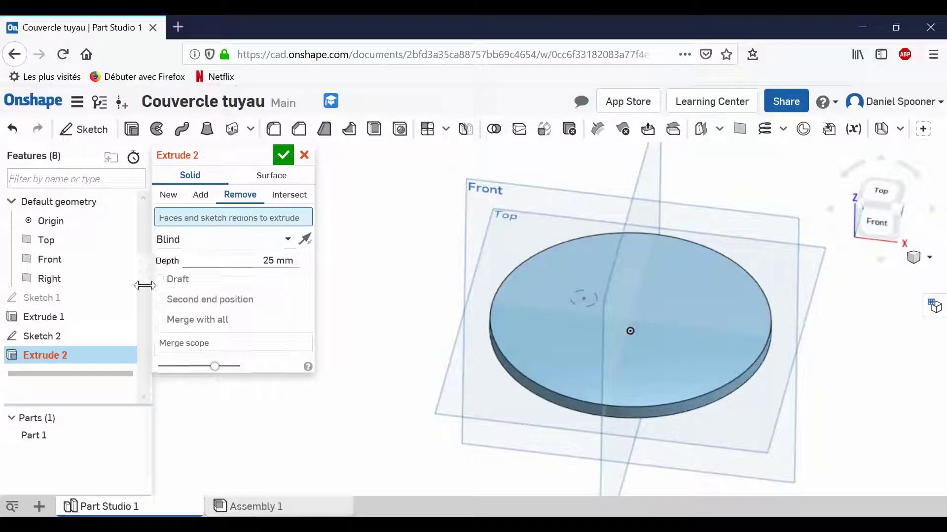
left_click(45, 339)
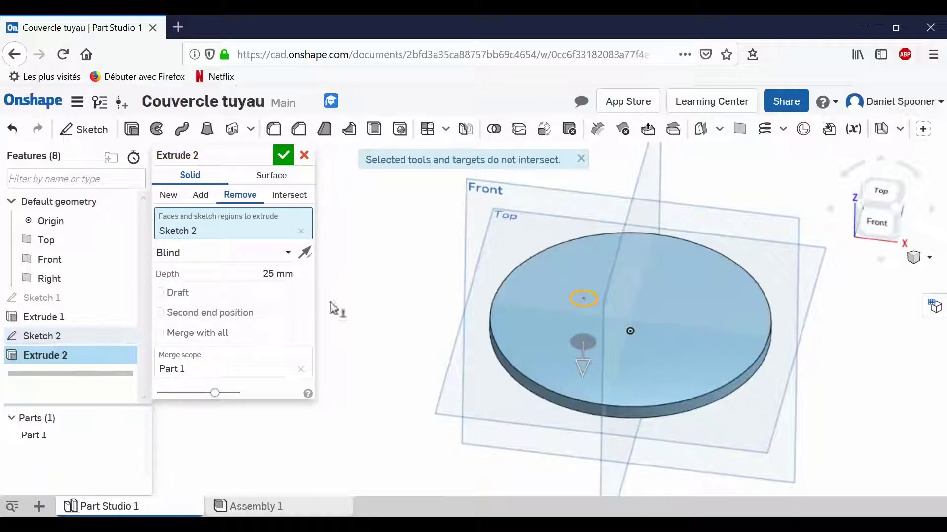
left_click(290, 253)
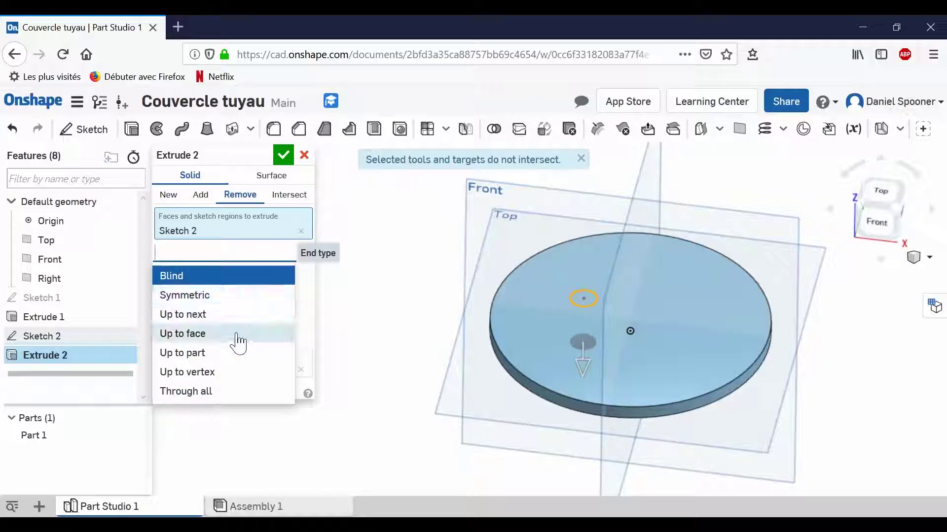
left_click(202, 391)
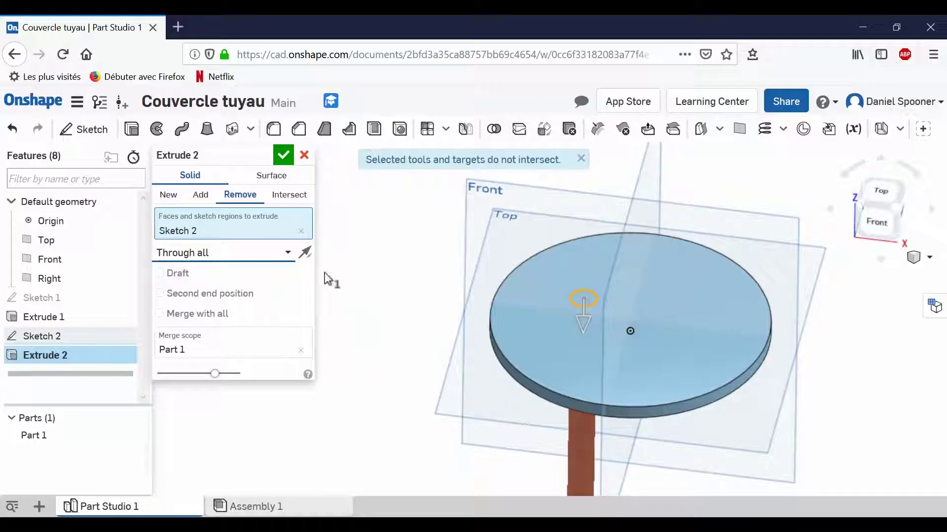
left_click(306, 255)
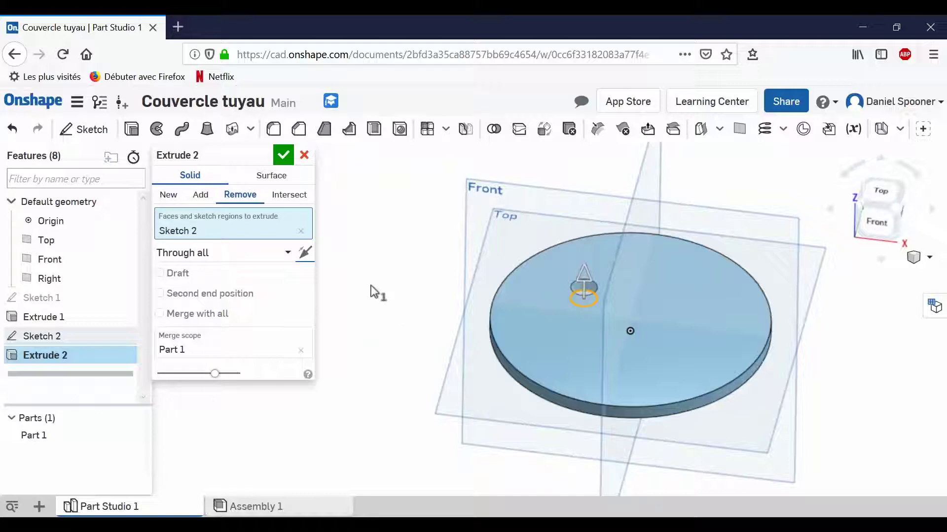
key("shift+5")
right_click_drag(365, 354, 377, 324)
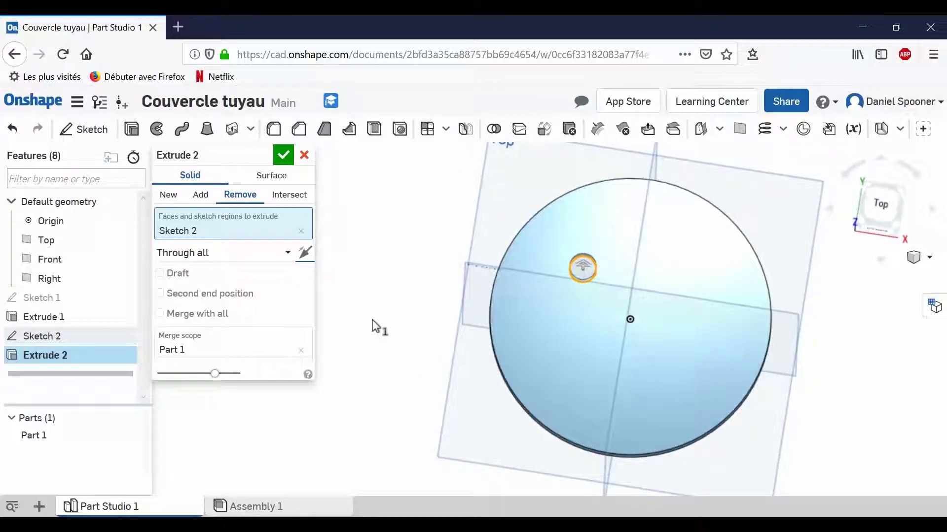
left_click(283, 155)
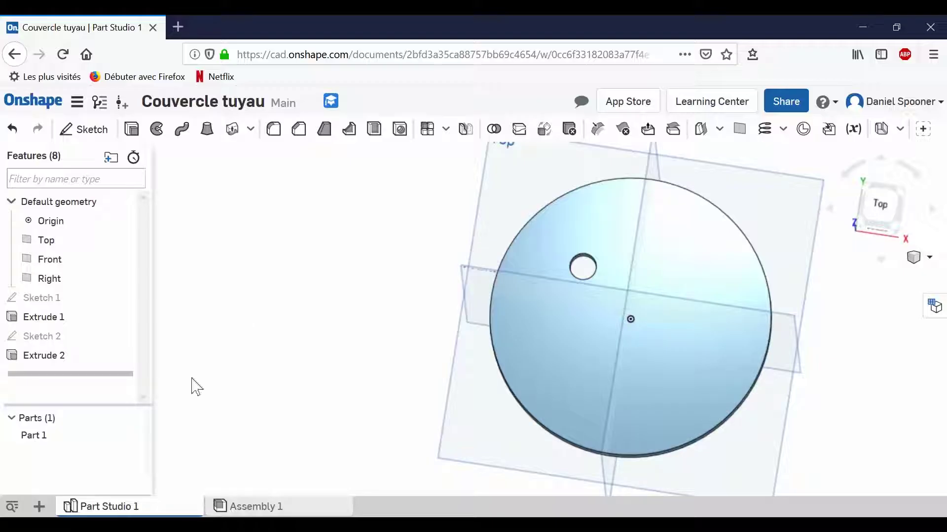
Step: Edit Sketch 2 to centre the hole's circle on the origin with a Concentric constraint, and accept the sketch
left_click(43, 344)
double_click(42, 345)
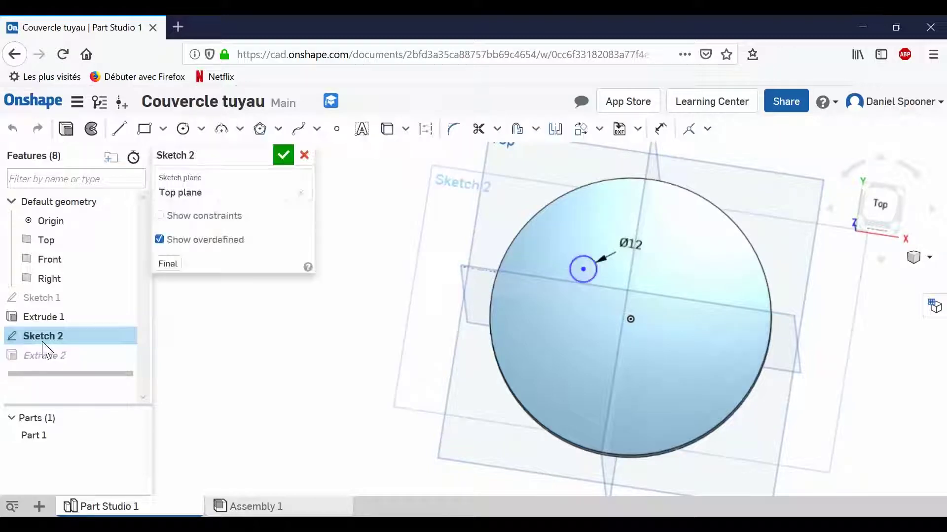
left_click(886, 212)
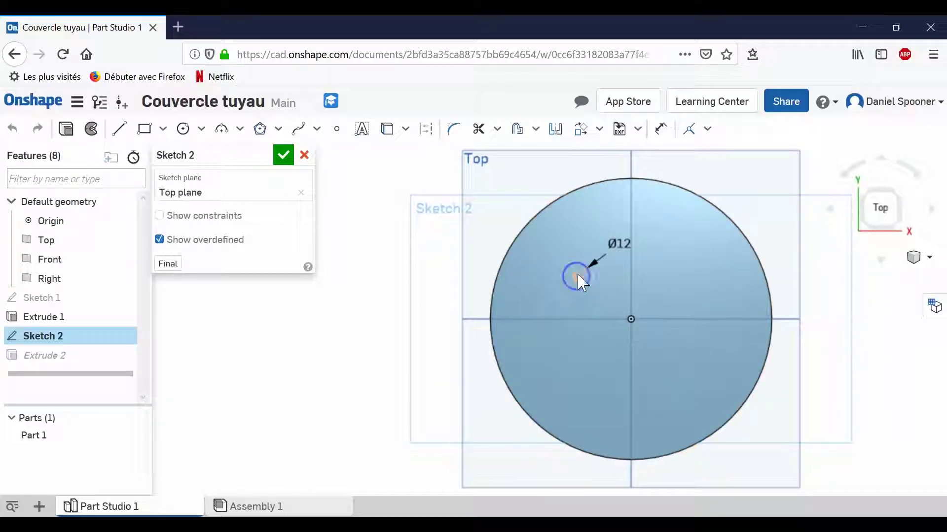
left_click(707, 130)
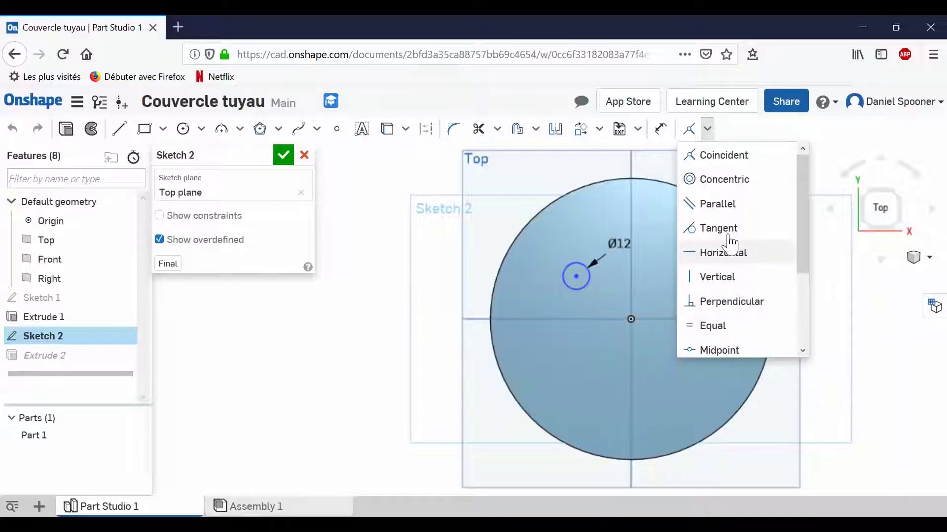
left_click(732, 182)
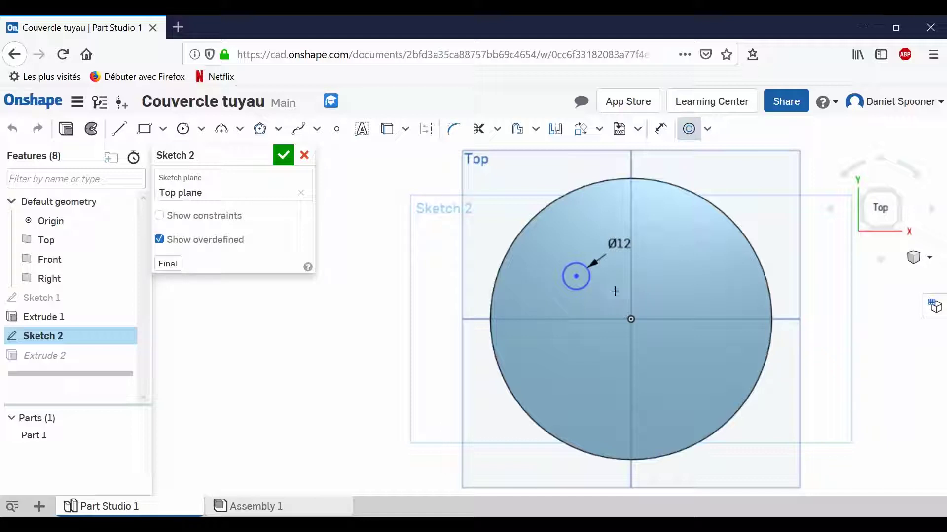
left_click(577, 279)
left_click(629, 320)
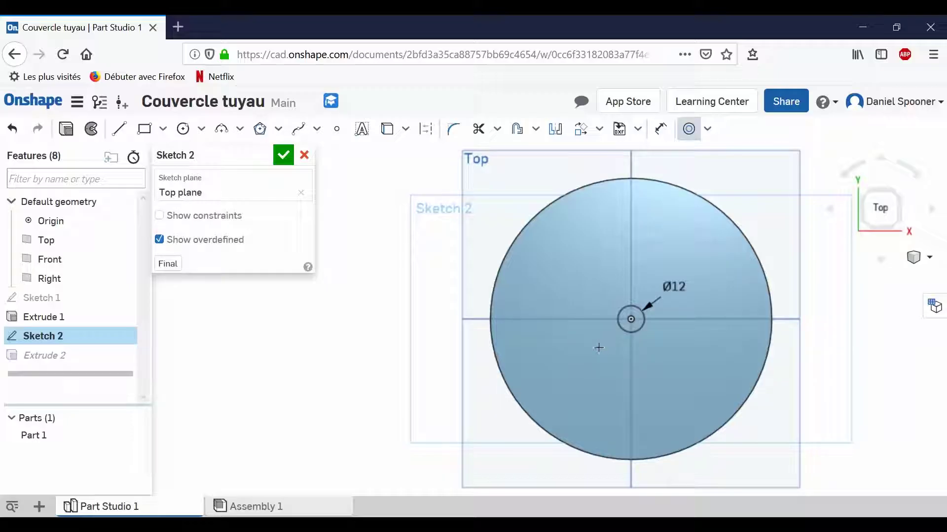
left_click(283, 157)
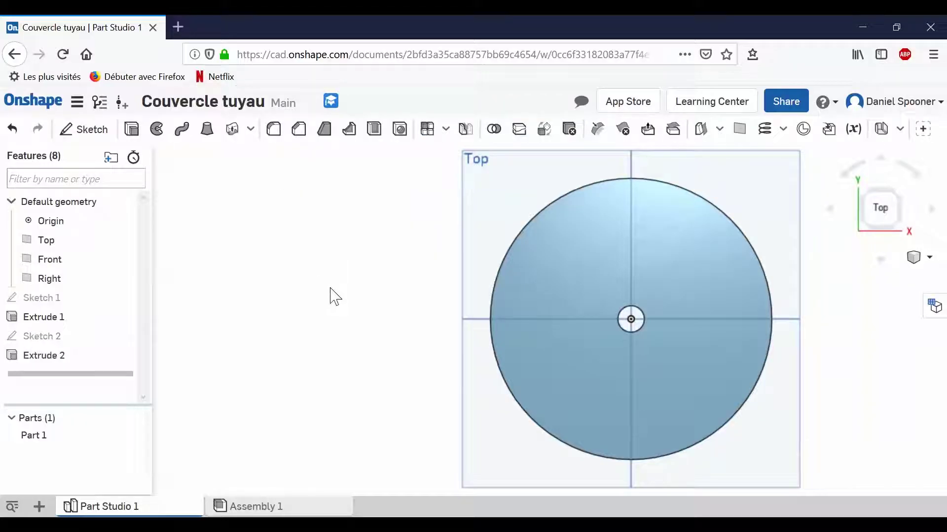
mouse_move(331, 299)
right_mouse_down()
mouse_move(335, 269)
mouse_move(324, 245)
mouse_move(302, 271)
mouse_move(332, 289)
mouse_move(320, 290)
mouse_move(317, 268)
mouse_move(330, 280)
right_mouse_up()
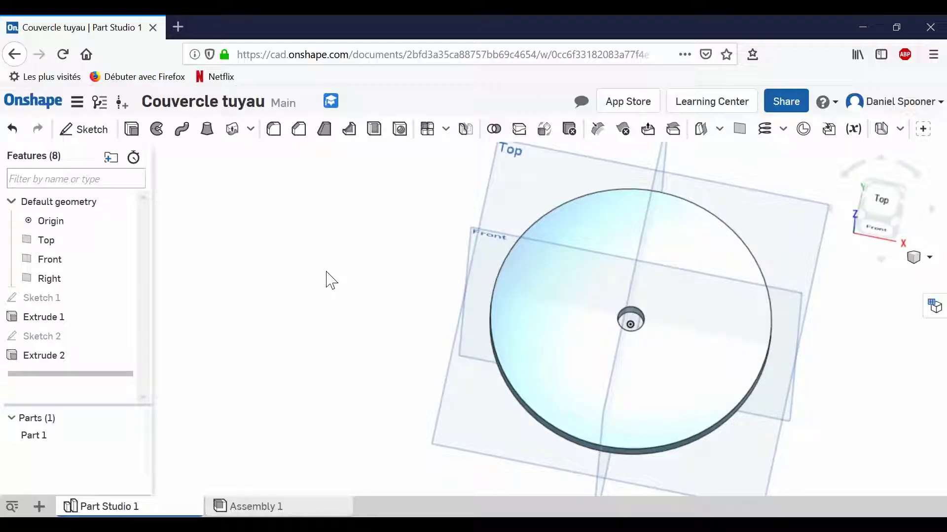